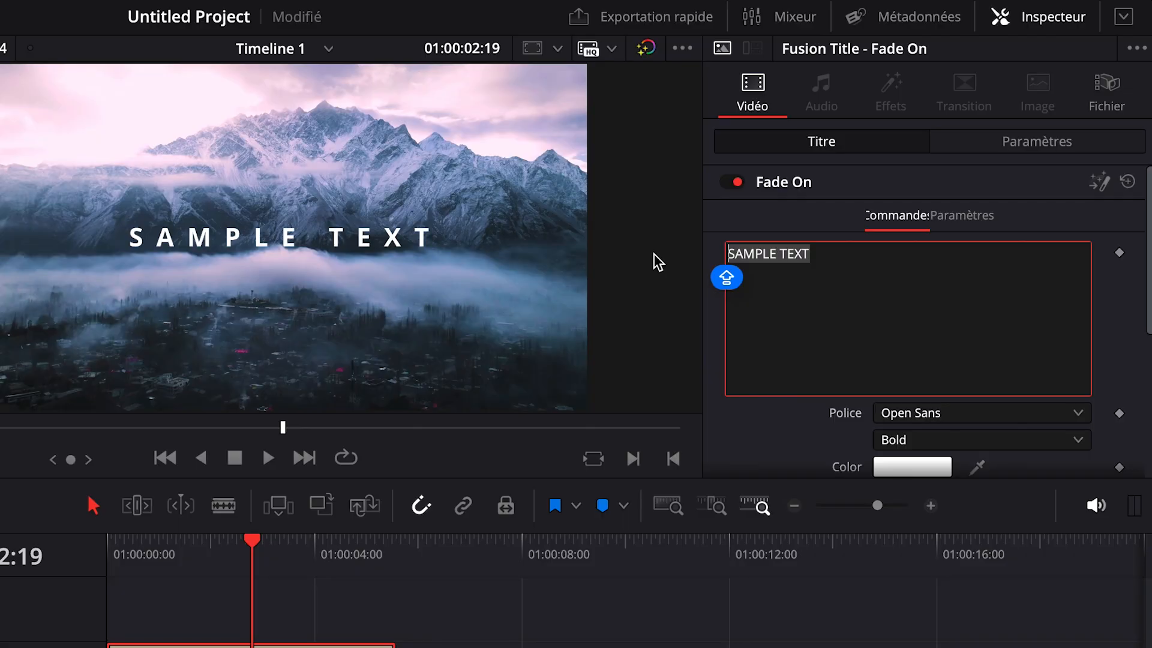
Step: Replace the sample title text with "LES PYRÉNÉES" and "2025" on a second line
{"action": "type", "text": "LES PYRÉNÉES"}
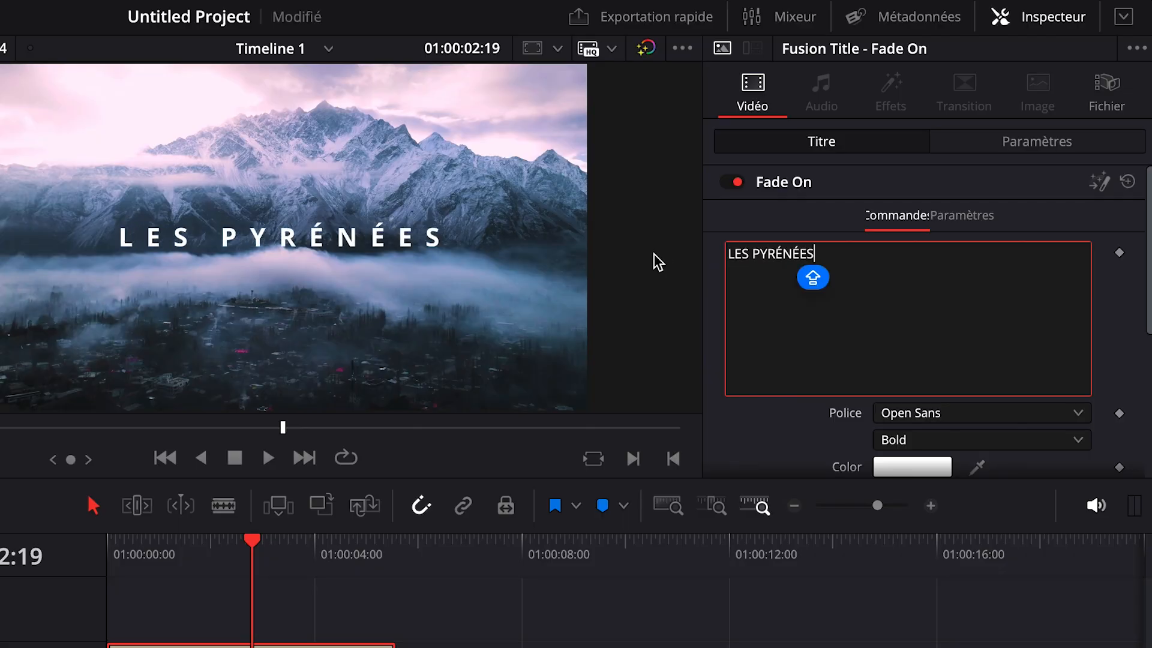
{"action": "key", "text": "Return"}
{"action": "type", "text": "2025"}
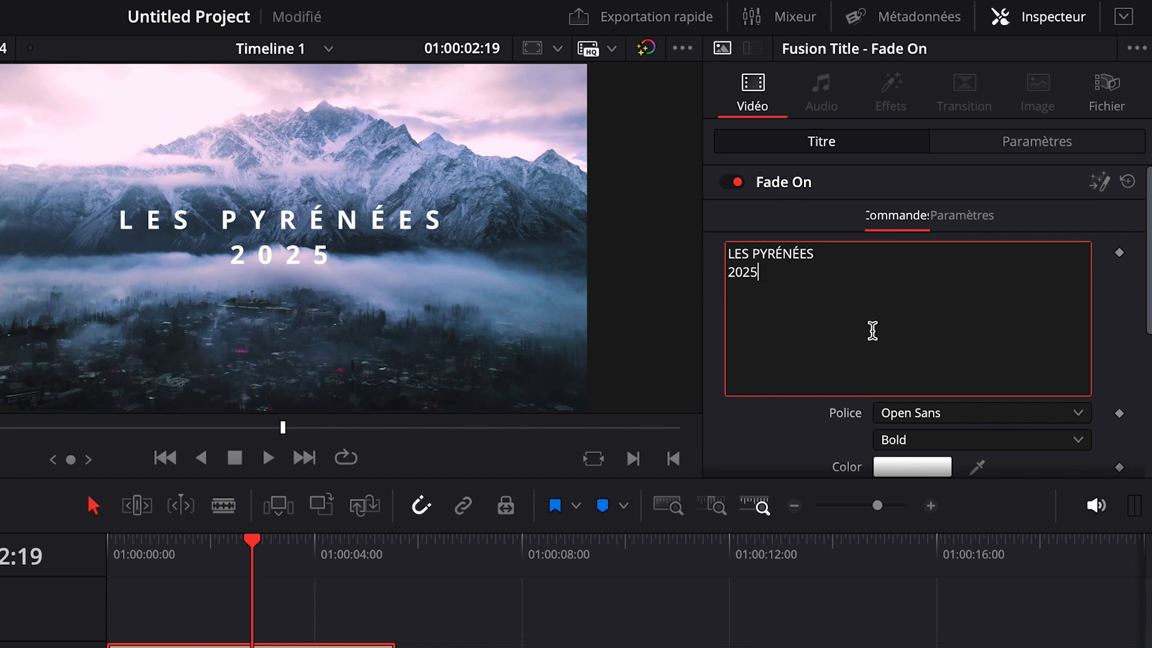
Step: Set the title's font to Metropolis Extra Bold with a size of 0.0591, and play it back briefly
{"action": "left_click", "coordinate": [1077, 414]}
{"action": "left_click", "coordinate": [992, 493]}
{"action": "left_click", "coordinate": [1078, 442]}
{"action": "left_click", "coordinate": [909, 634]}
{"action": "scroll", "coordinate": [780, 441], "scroll_direction": "down", "scroll_amount": 3}
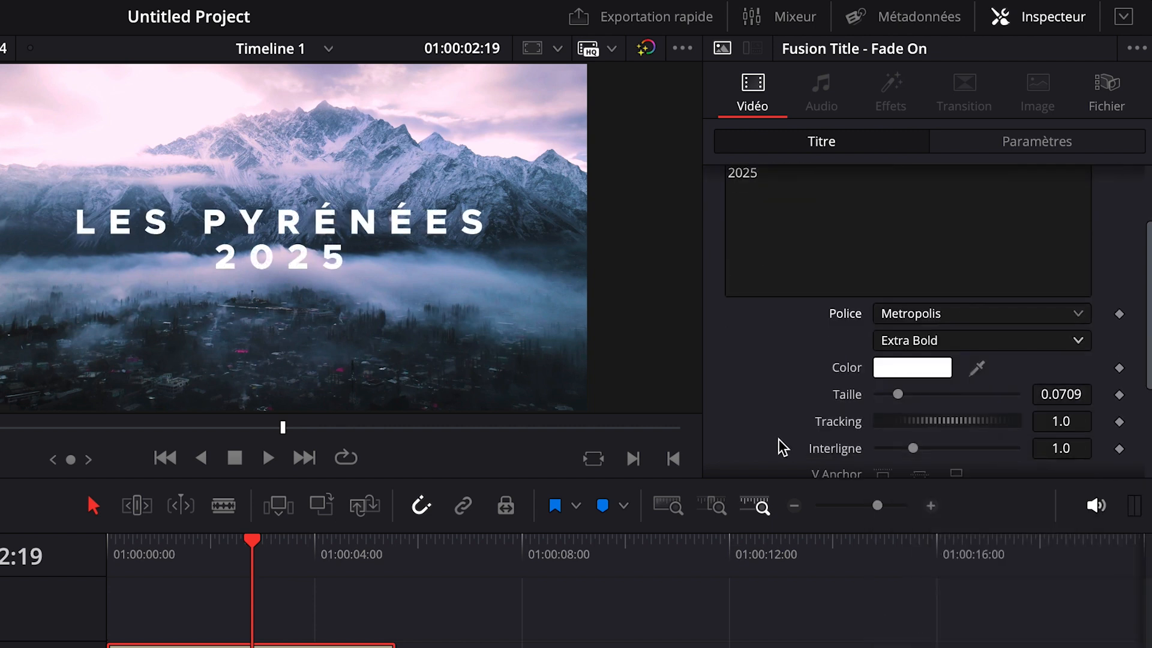
{"action": "left_click_drag", "start_coordinate": [898, 396], "coordinate": [894, 397]}
{"action": "left_click", "coordinate": [315, 585]}
{"action": "key", "text": "space"}
{"action": "key", "text": "space"}
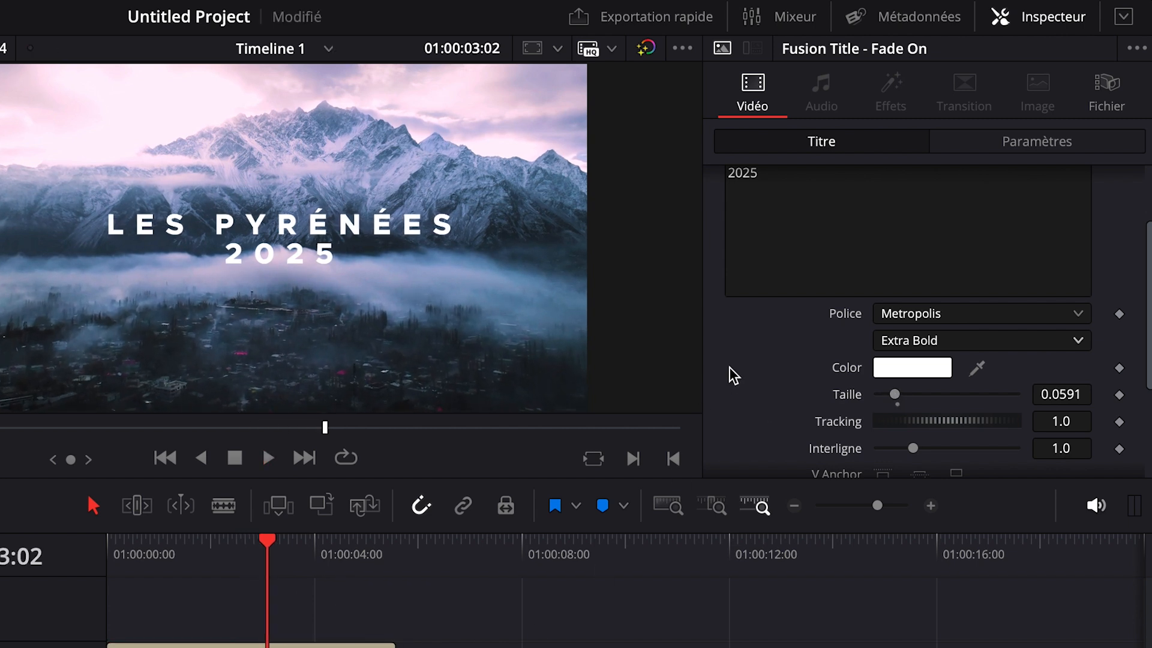
{"action": "scroll", "coordinate": [750, 369], "scroll_direction": "up", "scroll_amount": 3}
{"action": "left_click", "coordinate": [765, 305]}
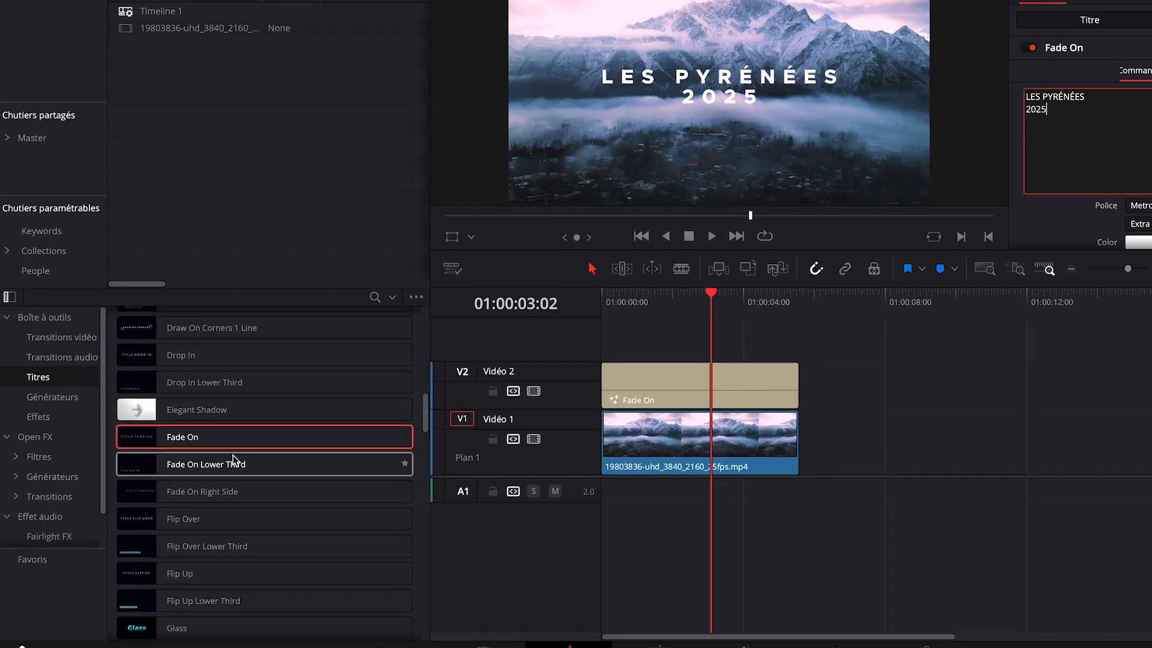
{"action": "scroll", "coordinate": [236, 460], "scroll_direction": "up", "scroll_amount": 10}
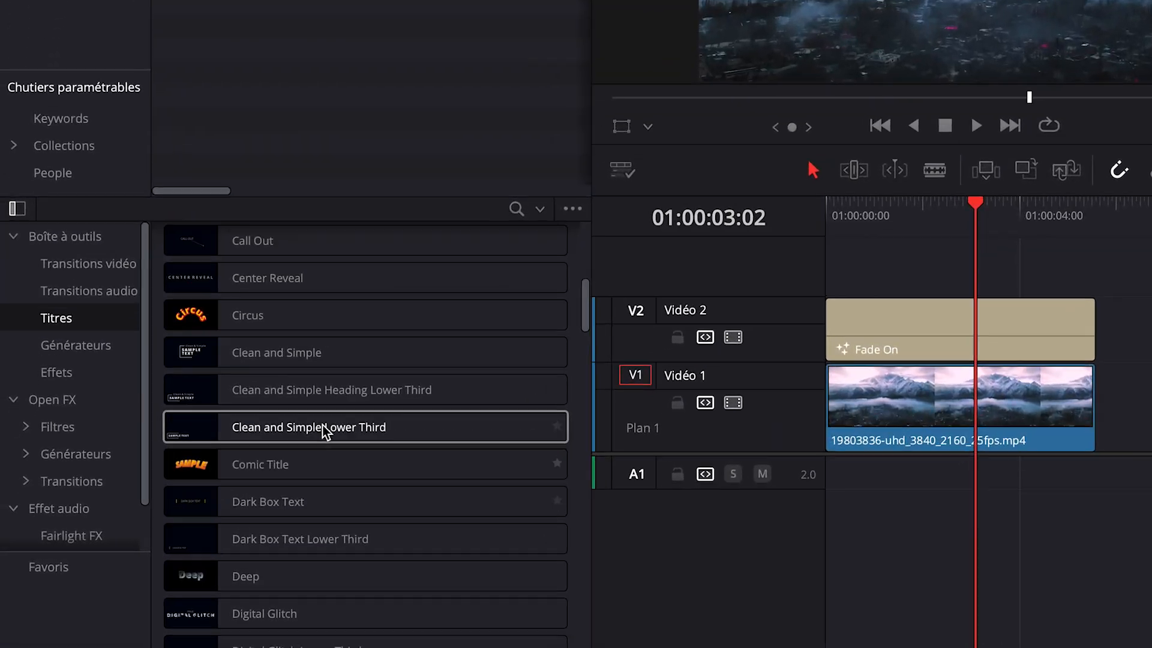
{"action": "scroll", "coordinate": [324, 432], "scroll_direction": "up", "scroll_amount": 6}
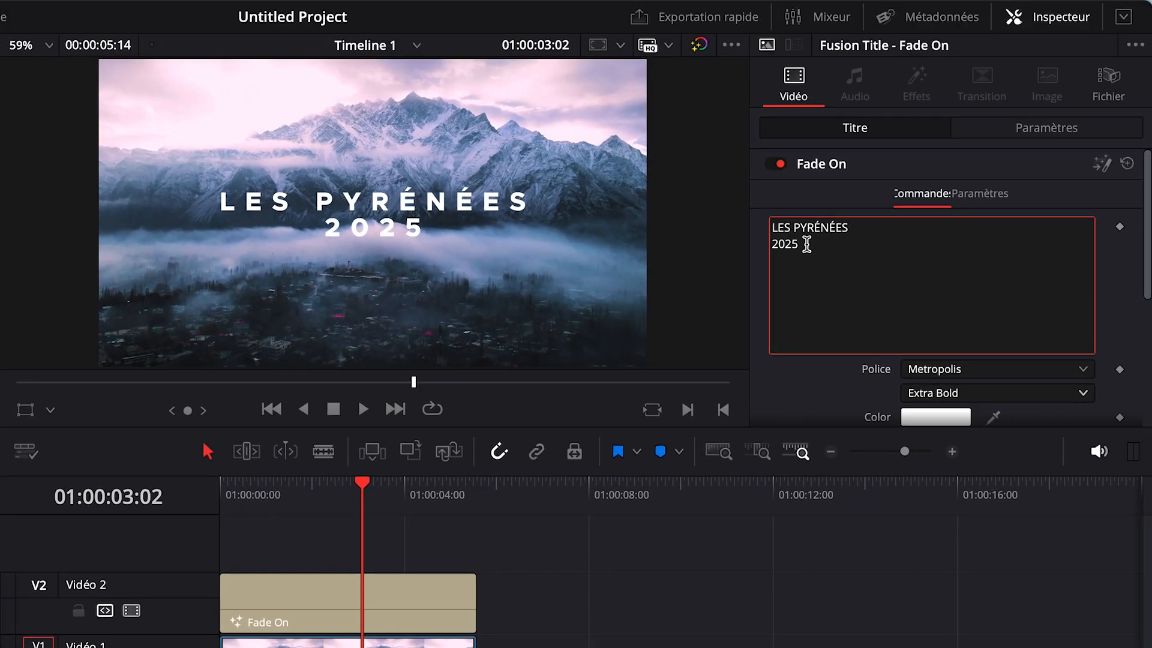
Step: Try to reduce the size of only the "2025" line within the title text
{"action": "left_click_drag", "start_coordinate": [804, 244], "coordinate": [751, 245]}
{"action": "scroll", "coordinate": [793, 397], "scroll_direction": "down", "scroll_amount": 3}
{"action": "left_click_drag", "start_coordinate": [920, 335], "coordinate": [896, 343]}
{"action": "scroll", "coordinate": [854, 334], "scroll_direction": "up", "scroll_amount": 3}
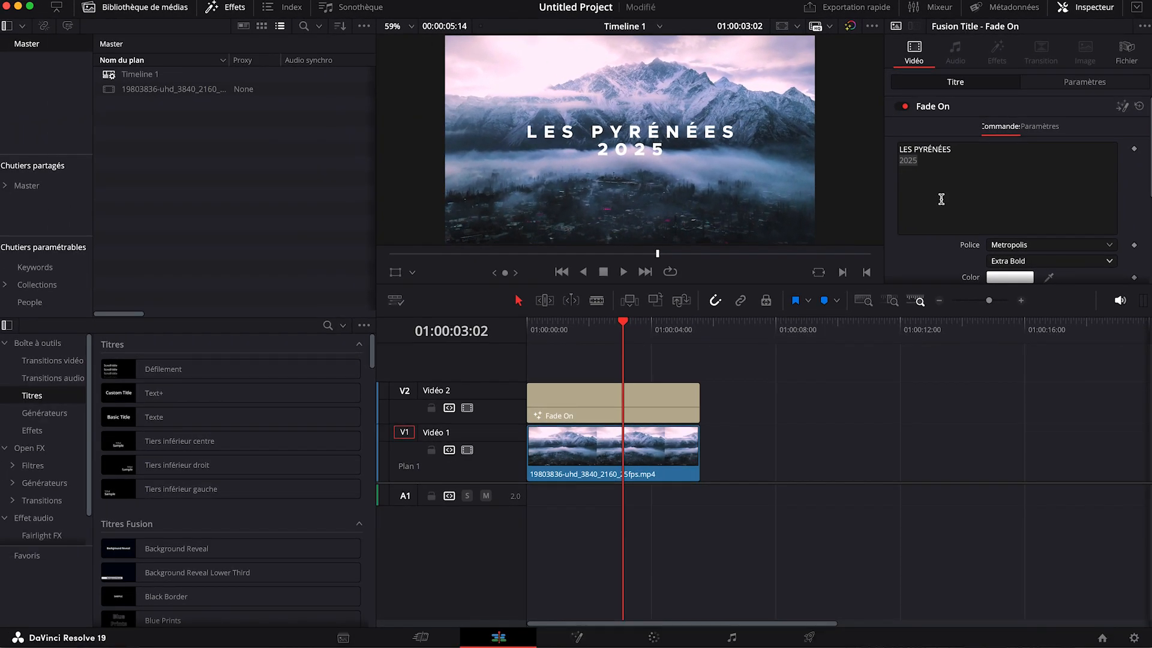
{"action": "left_click", "coordinate": [942, 198]}
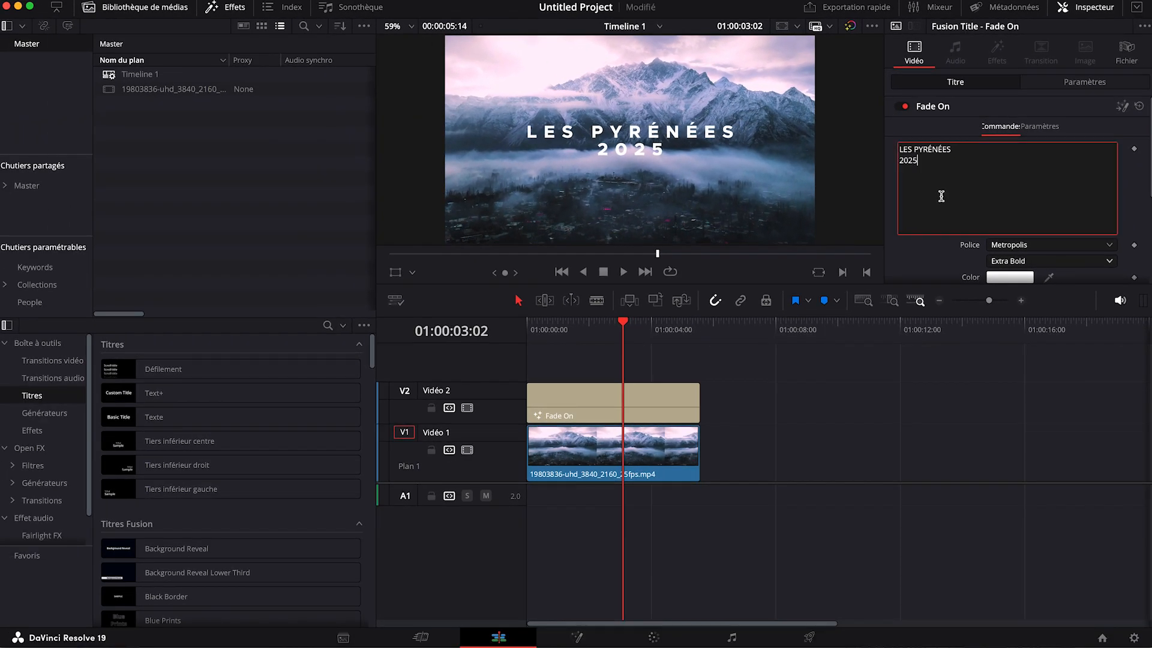
Step: Open the Fade On title in the Fusion page, expand its FadeOn group and select the Text1 node
{"action": "left_click", "coordinate": [639, 402]}
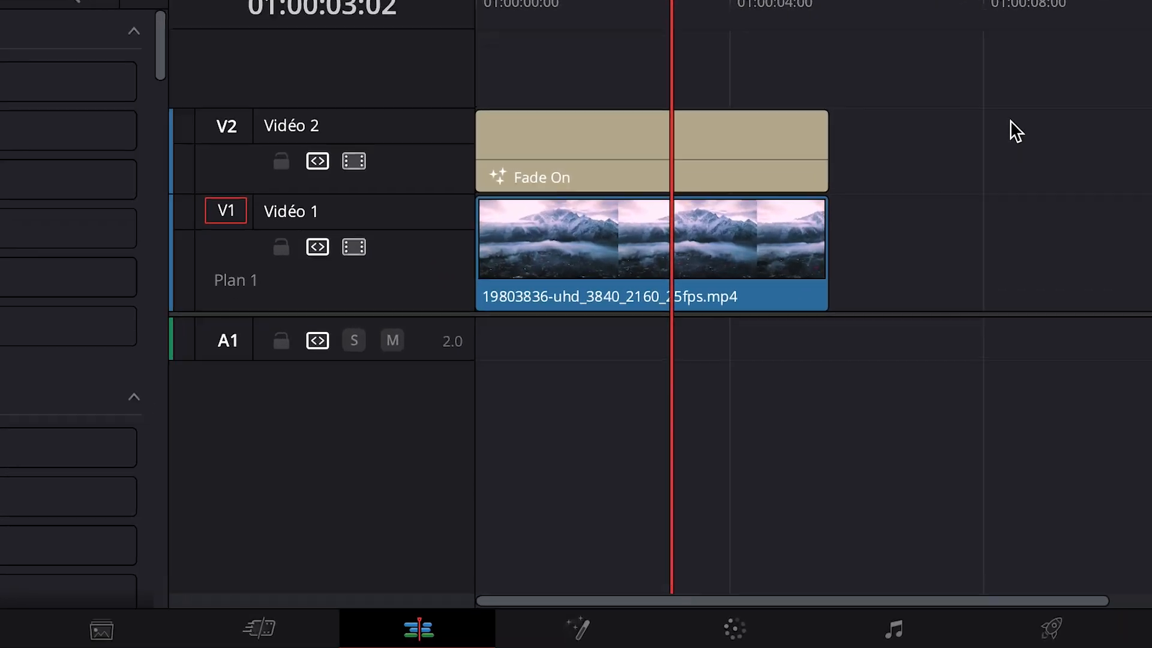
{"action": "left_click", "coordinate": [579, 628]}
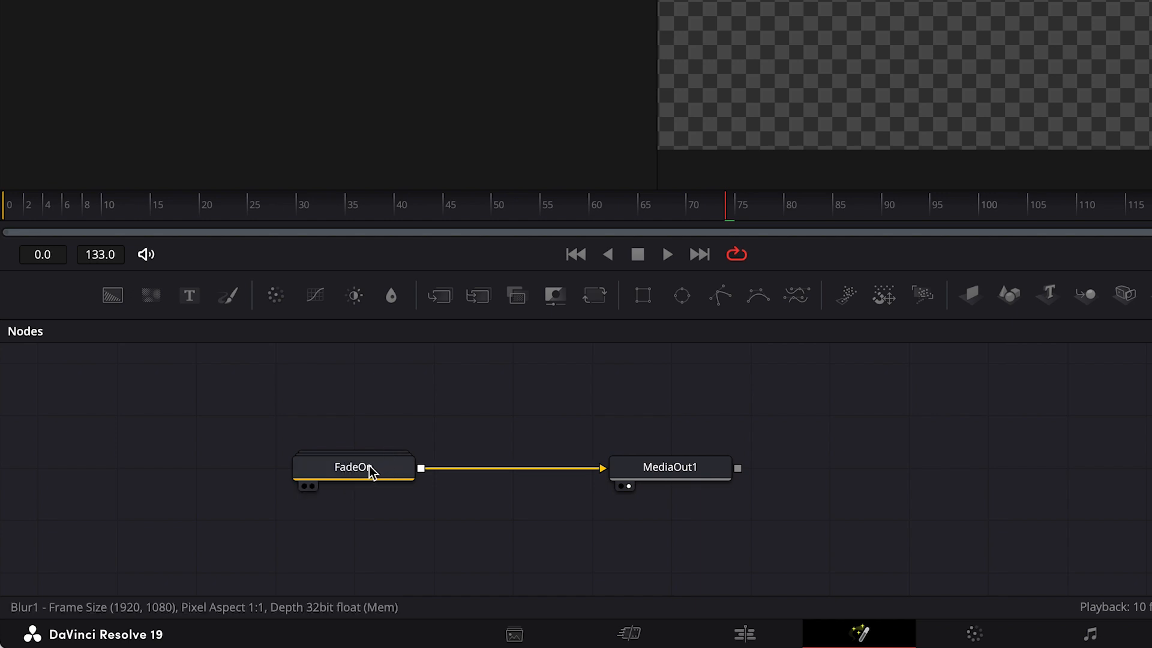
{"action": "double_click", "coordinate": [369, 466]}
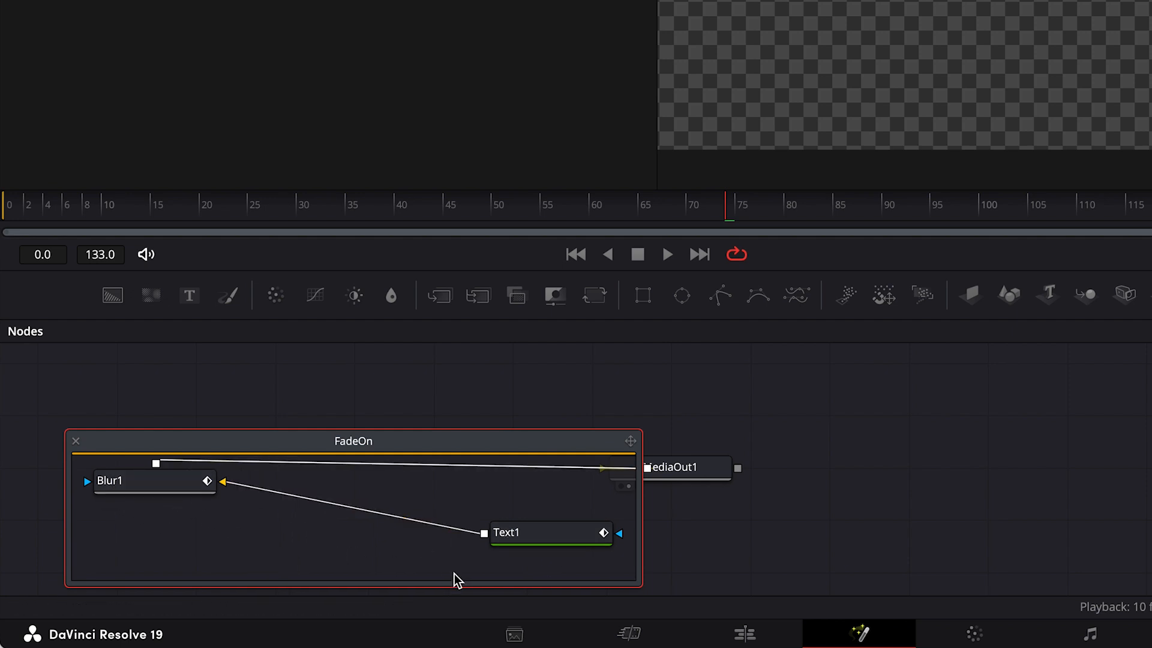
{"action": "left_click", "coordinate": [518, 536]}
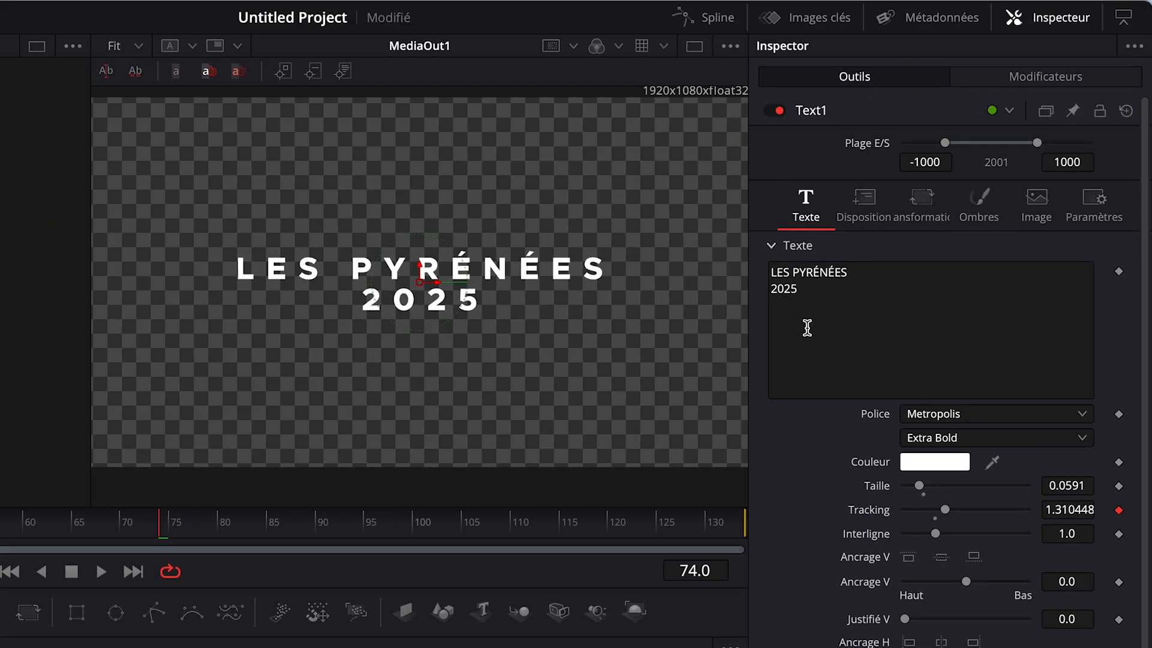
Step: Apply the Character Level Styling modifier to Text1's text and show the node's modifiers
{"action": "right_click", "coordinate": [867, 322]}
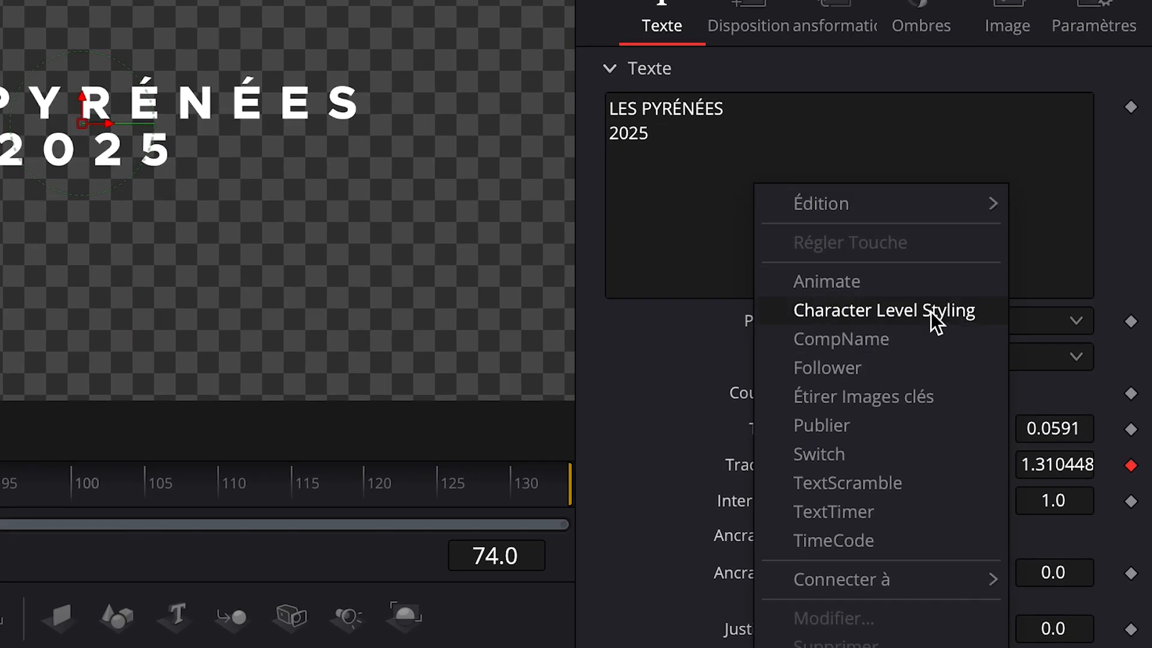
{"action": "left_click", "coordinate": [834, 314]}
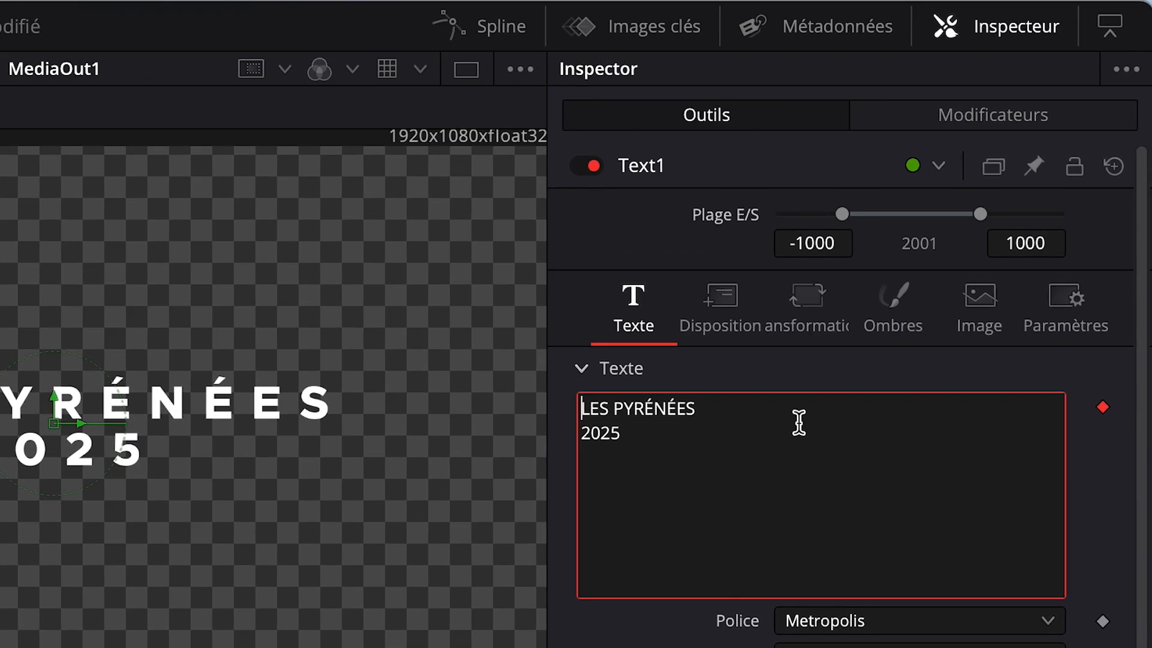
{"action": "left_click", "coordinate": [984, 117]}
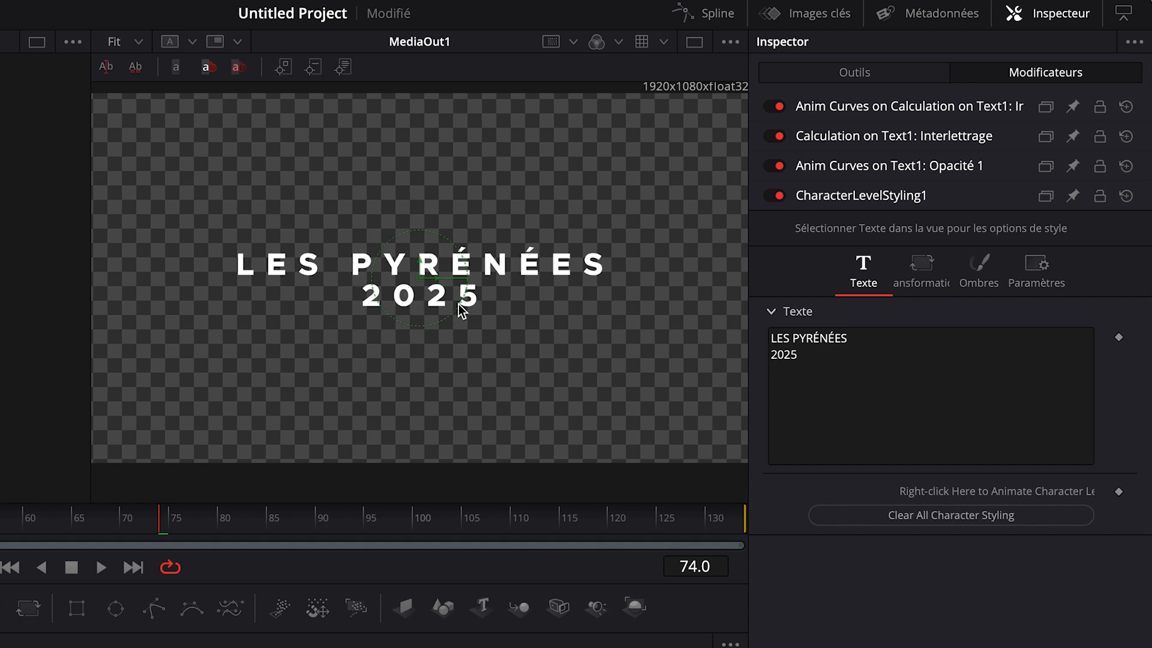
Step: Style only the "2025" characters in the viewer with Light weight and a size of 0.039
{"action": "left_click_drag", "start_coordinate": [491, 318], "coordinate": [346, 282]}
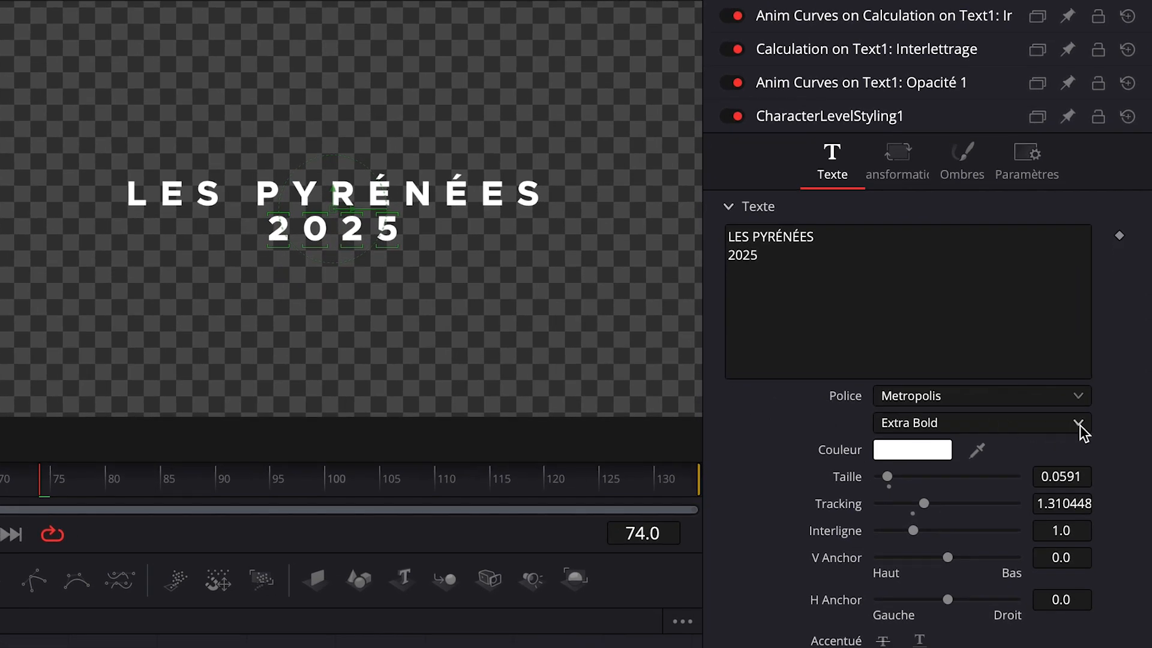
{"action": "left_click", "coordinate": [1082, 468]}
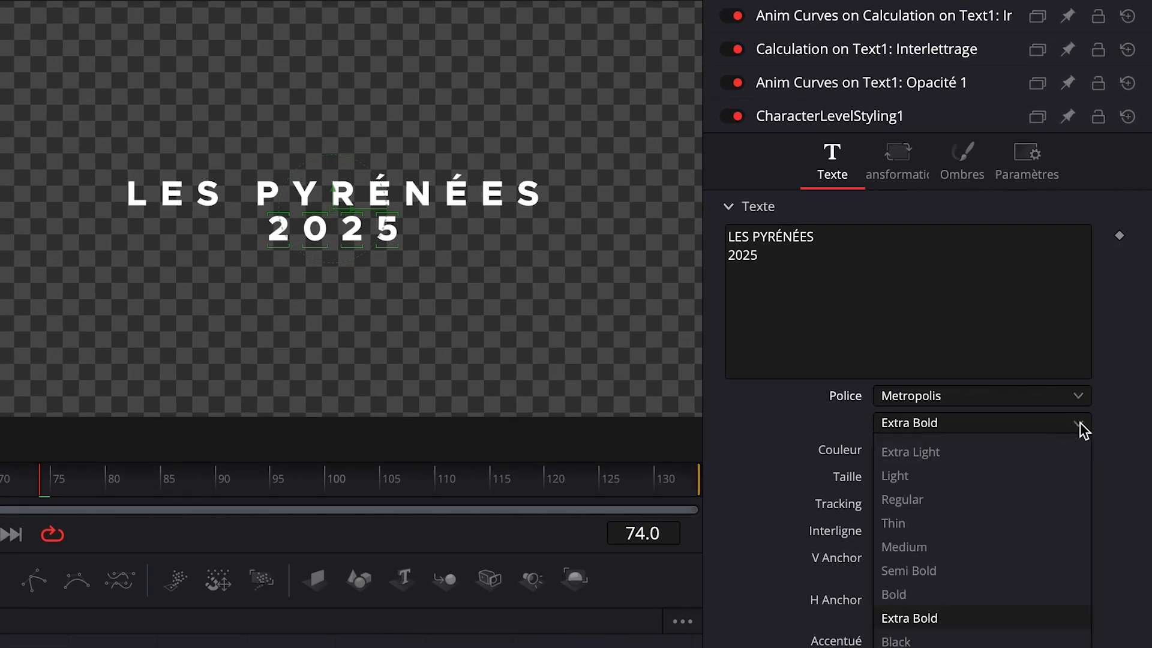
{"action": "left_click", "coordinate": [902, 480]}
{"action": "left_click_drag", "start_coordinate": [887, 476], "coordinate": [883, 475]}
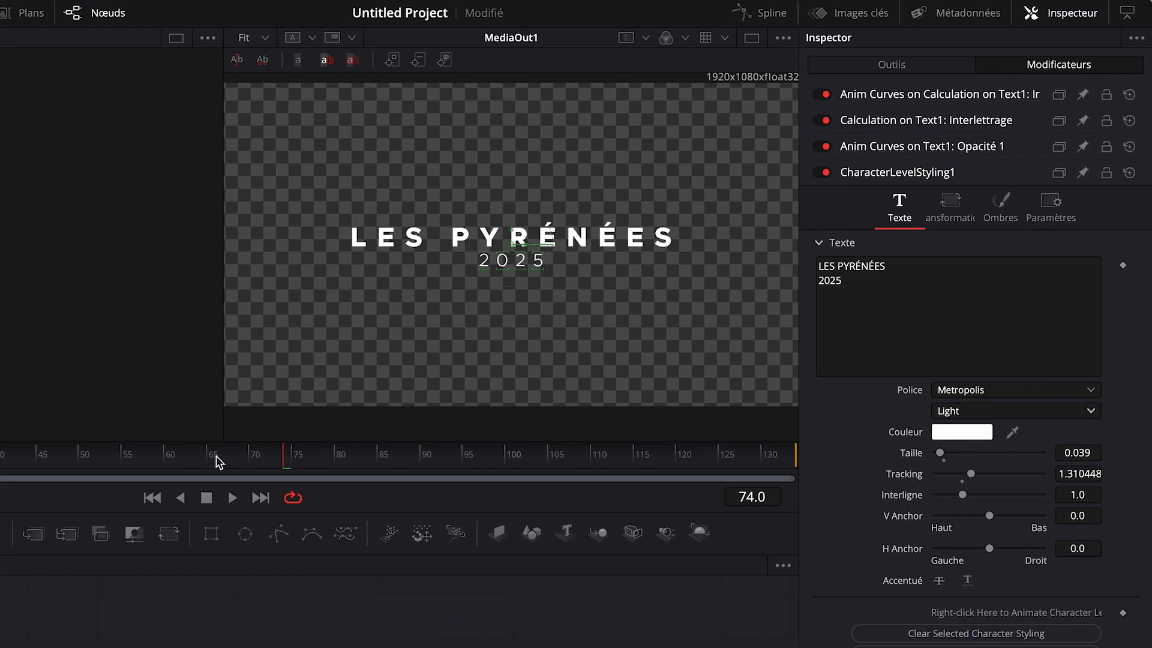
Step: Play back the title animation in Fusion to check the restyled second line
{"action": "left_click_drag", "start_coordinate": [216, 457], "coordinate": [0, 458]}
{"action": "key", "text": "space"}
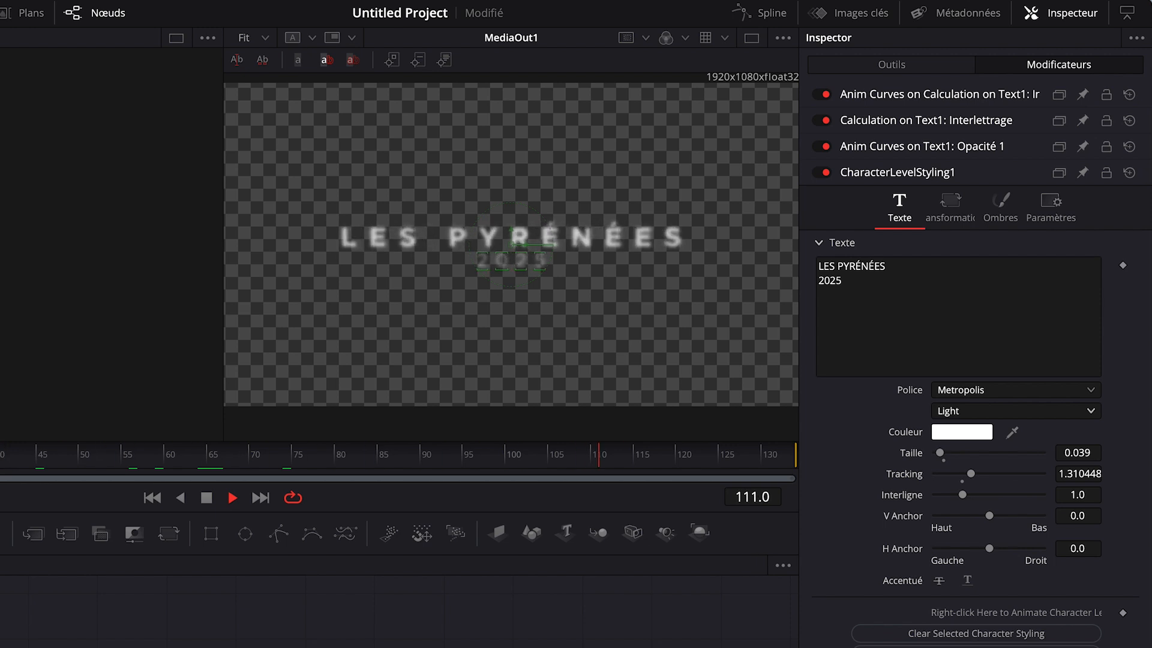
{"action": "key", "text": "space"}
{"action": "left_click", "coordinate": [145, 459]}
{"action": "key", "text": "space"}
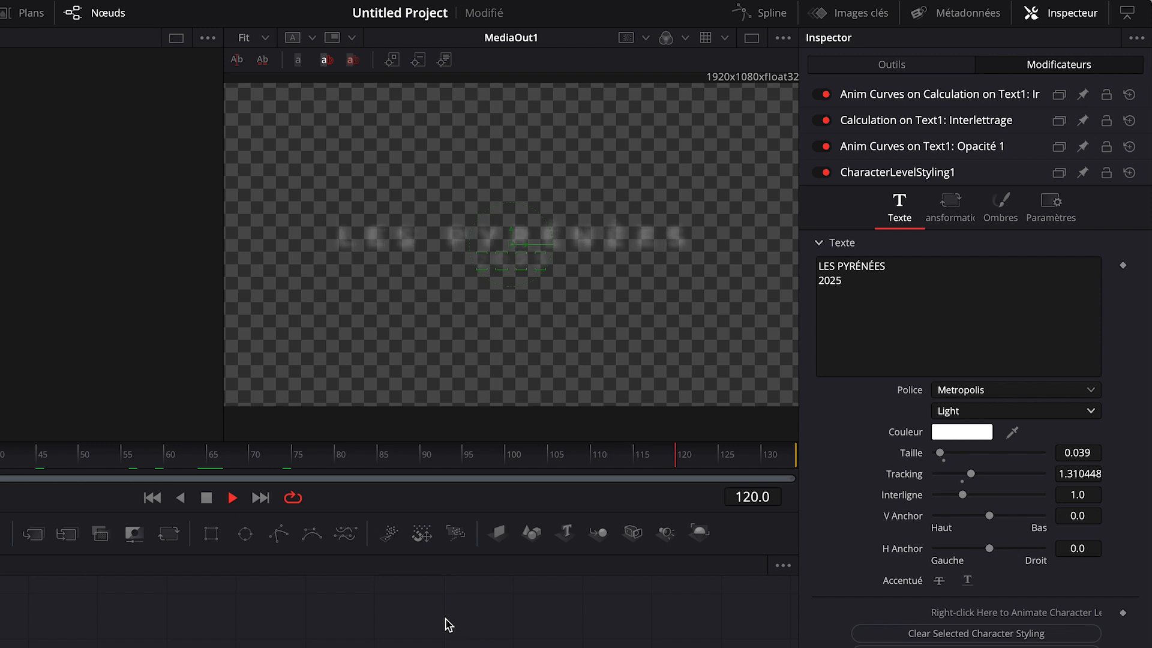
{"action": "left_click", "coordinate": [215, 459]}
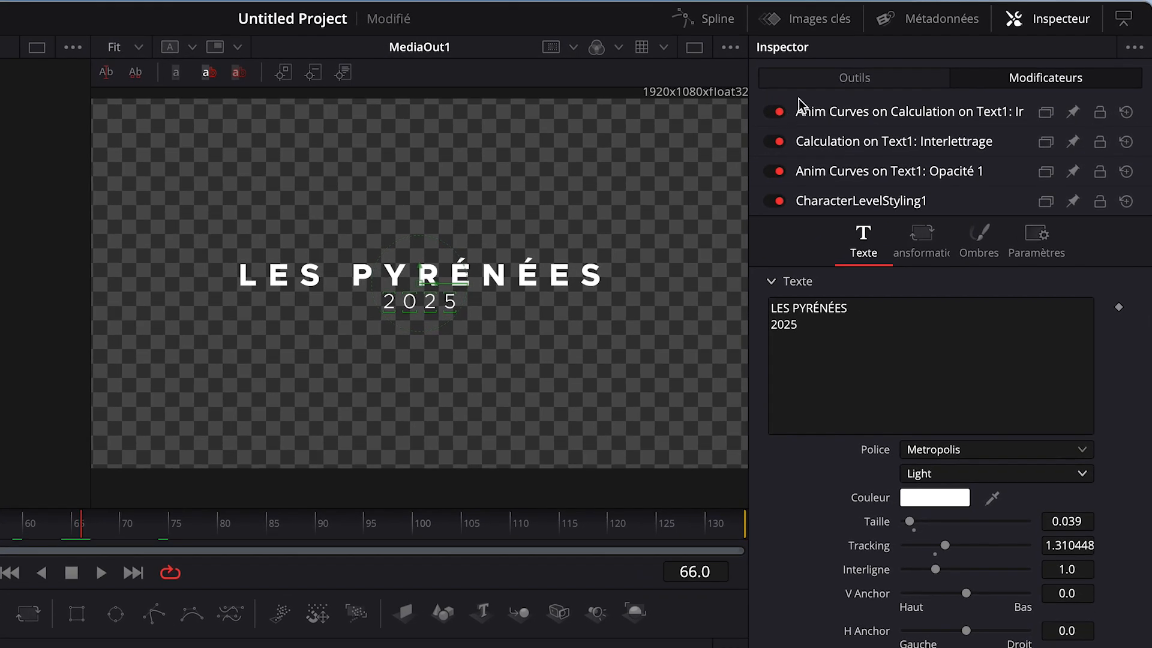
Step: Remove the keyframed animation from Text1's character spacing (Espacement) and set the spacing to 1.354
{"action": "left_click", "coordinate": [891, 64]}
{"action": "left_click", "coordinate": [921, 219]}
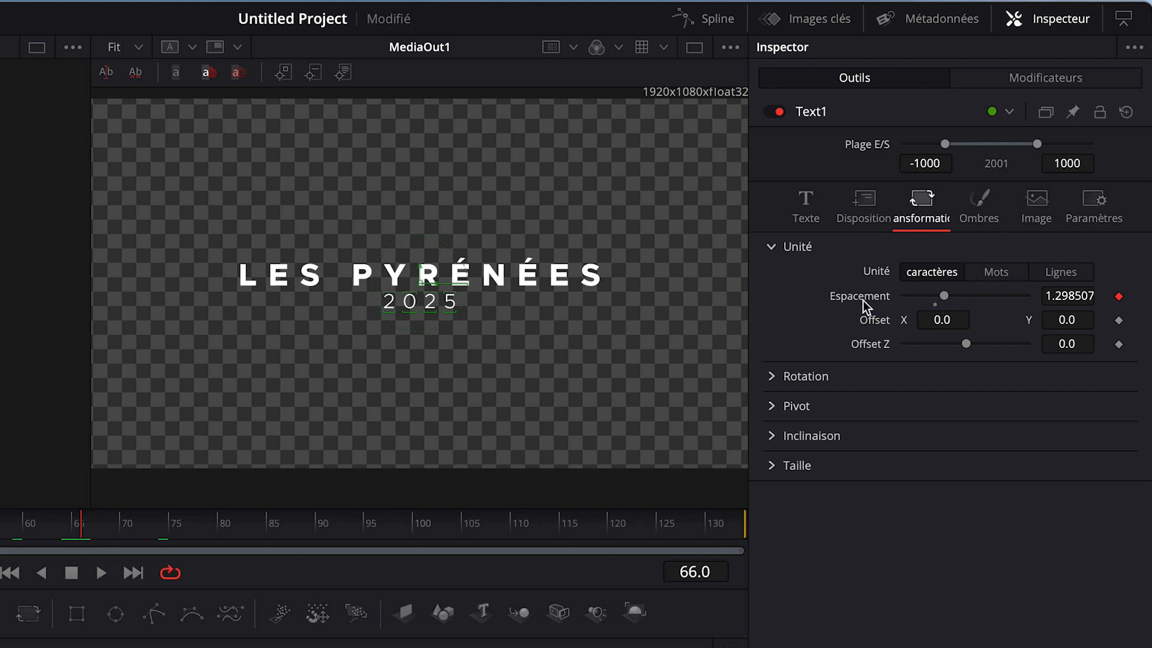
{"action": "key", "text": "space"}
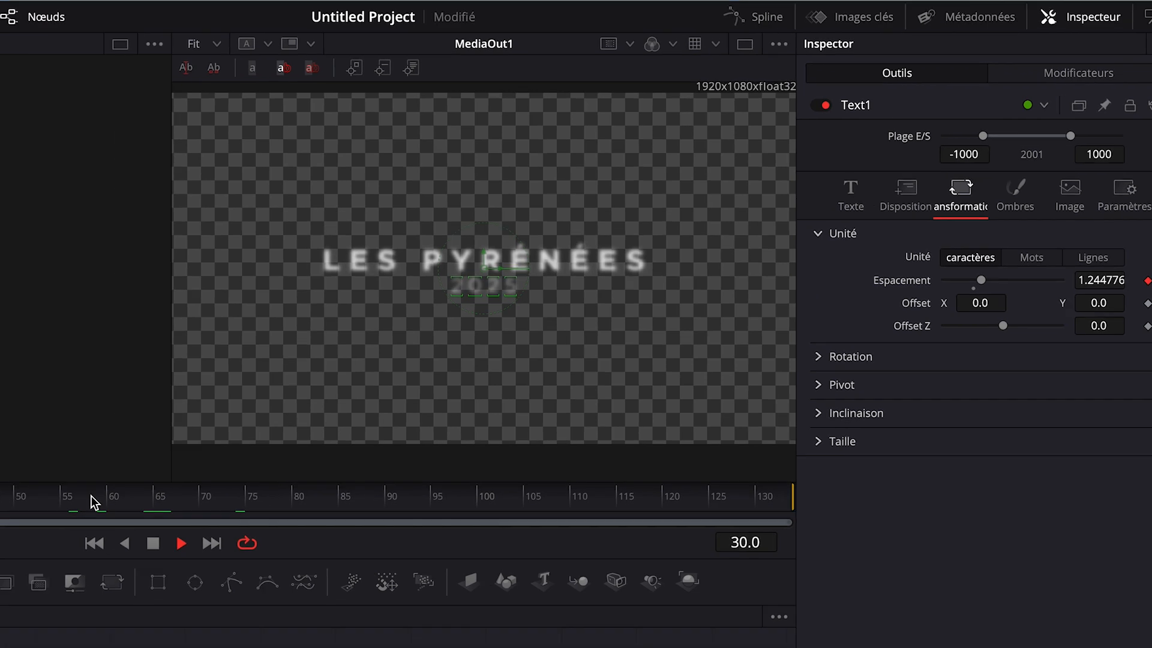
{"action": "left_click", "coordinate": [10, 529]}
{"action": "left_click_drag", "start_coordinate": [430, 393], "coordinate": [34, 389]}
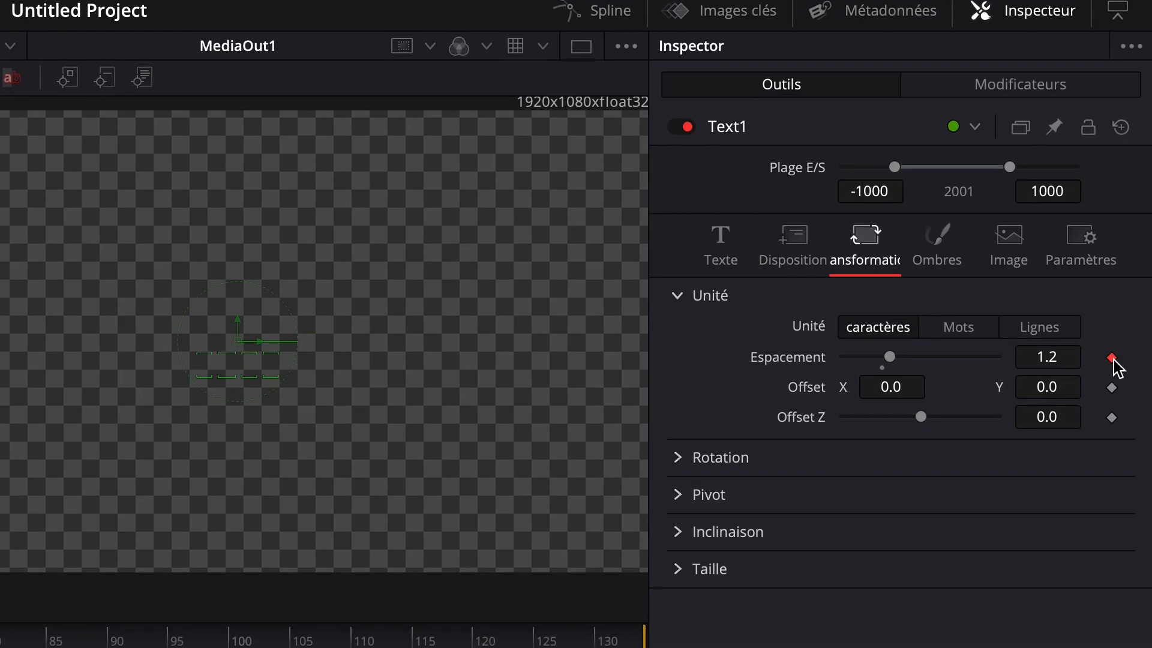
{"action": "left_click", "coordinate": [1112, 359]}
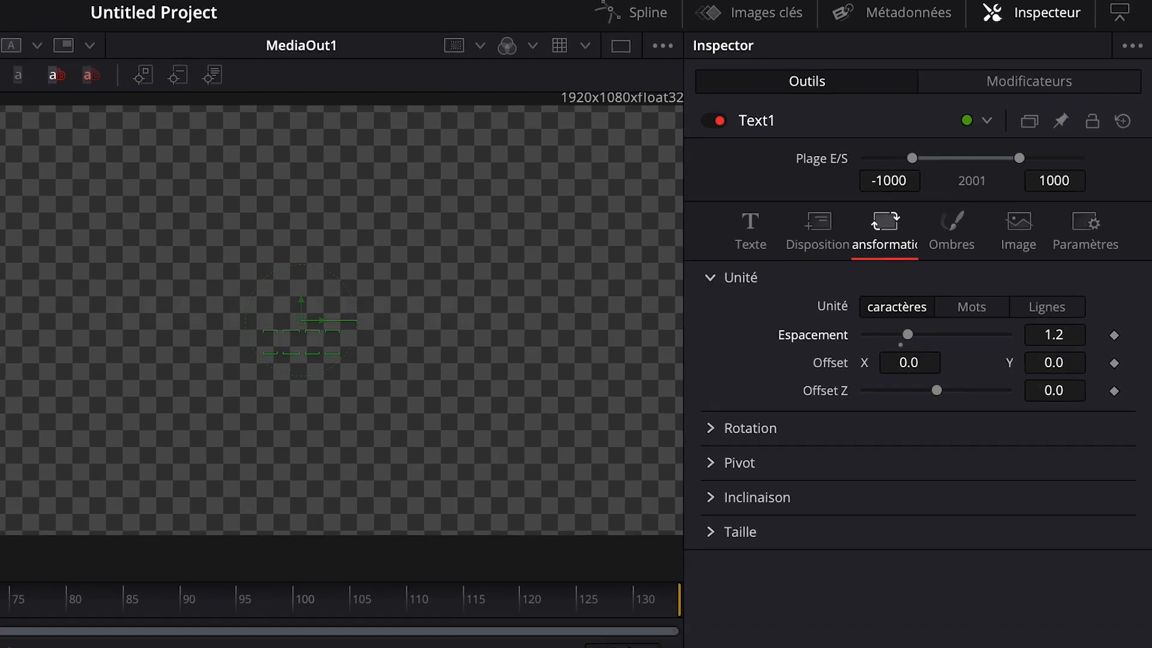
{"action": "key", "text": "space"}
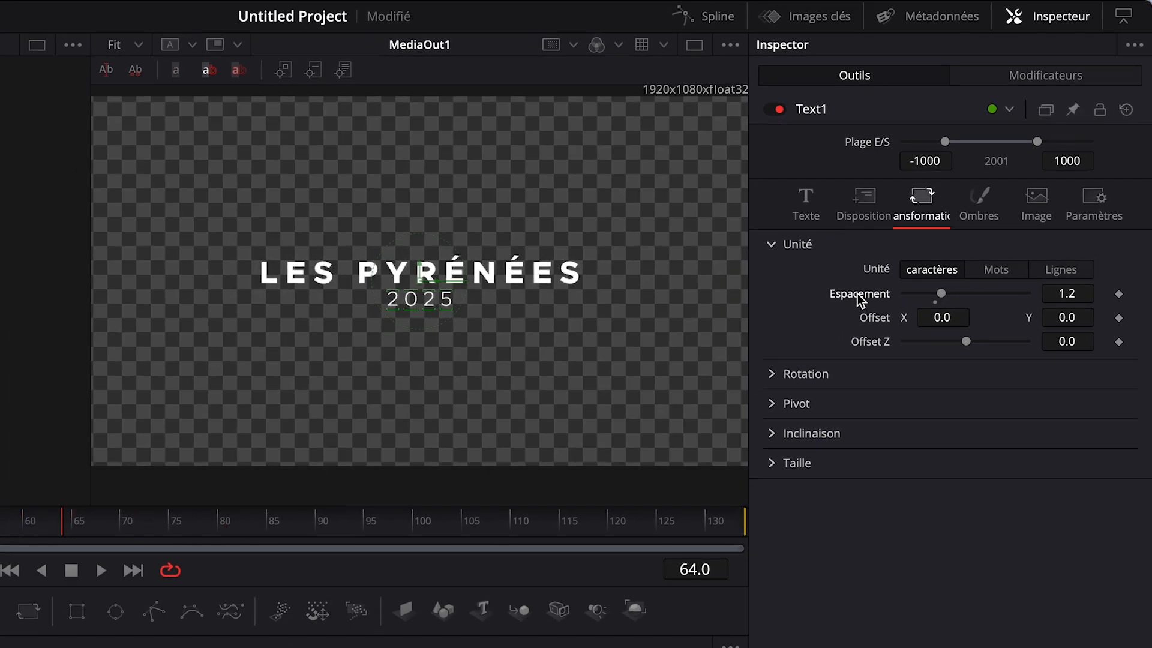
{"action": "left_click_drag", "start_coordinate": [941, 297], "coordinate": [948, 296]}
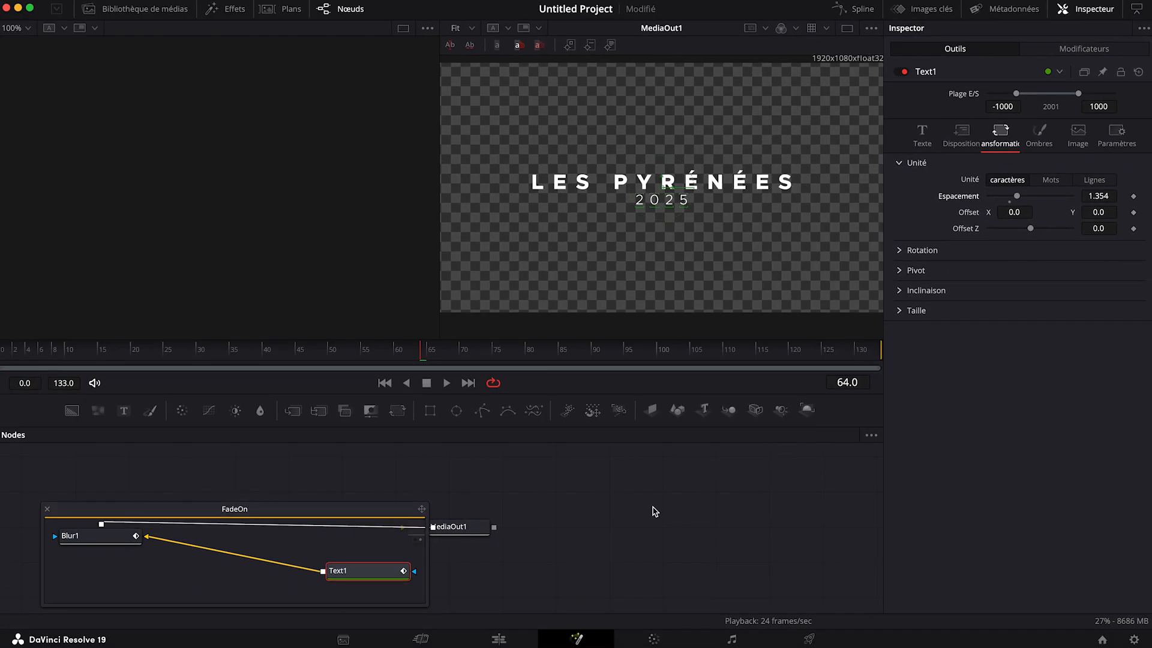
Step: Return to the Edit page, enable dynamic zoom (Zoom dynamique) on the Fade On title and play it back
{"action": "left_click", "coordinate": [500, 639]}
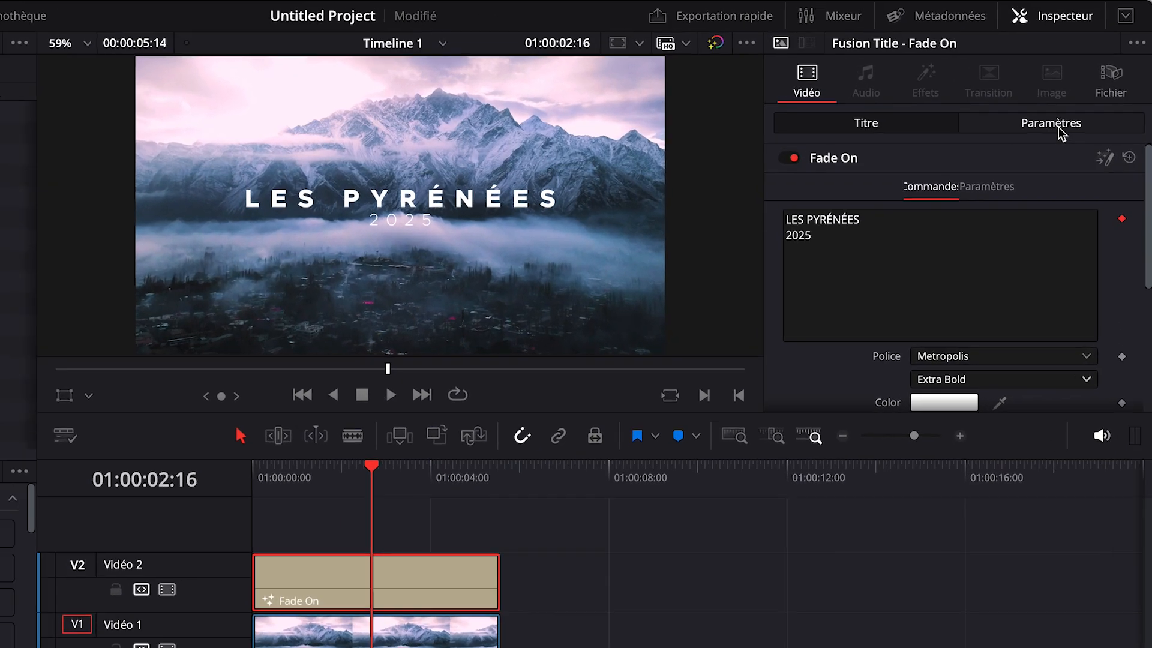
{"action": "left_click", "coordinate": [1057, 128]}
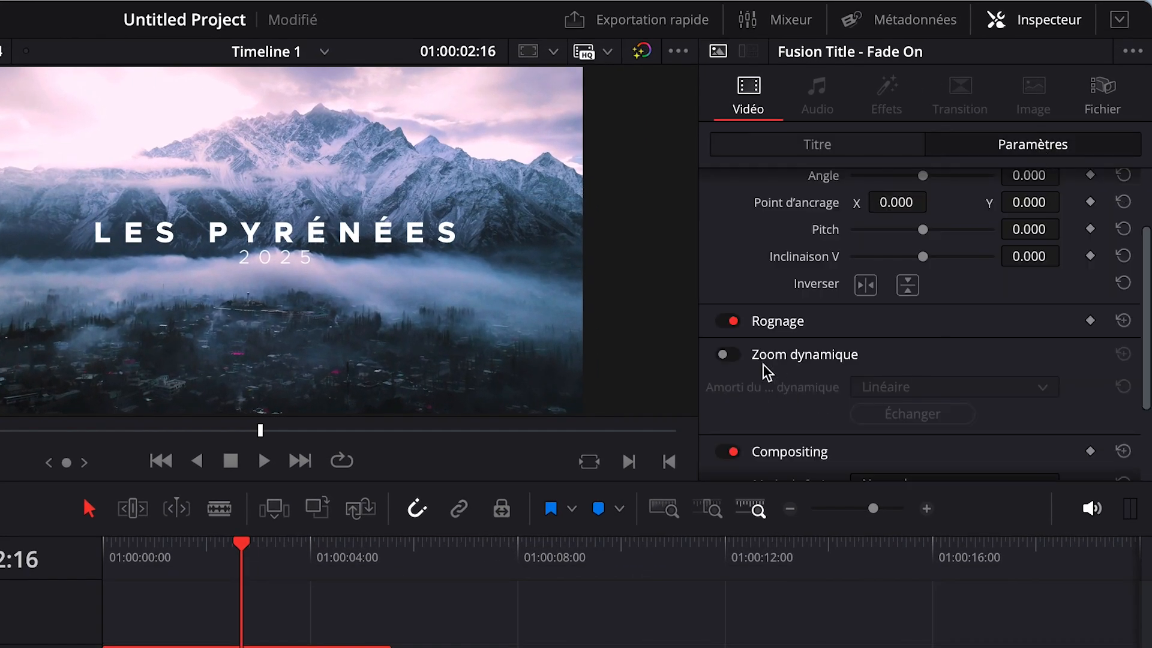
{"action": "left_click", "coordinate": [726, 359]}
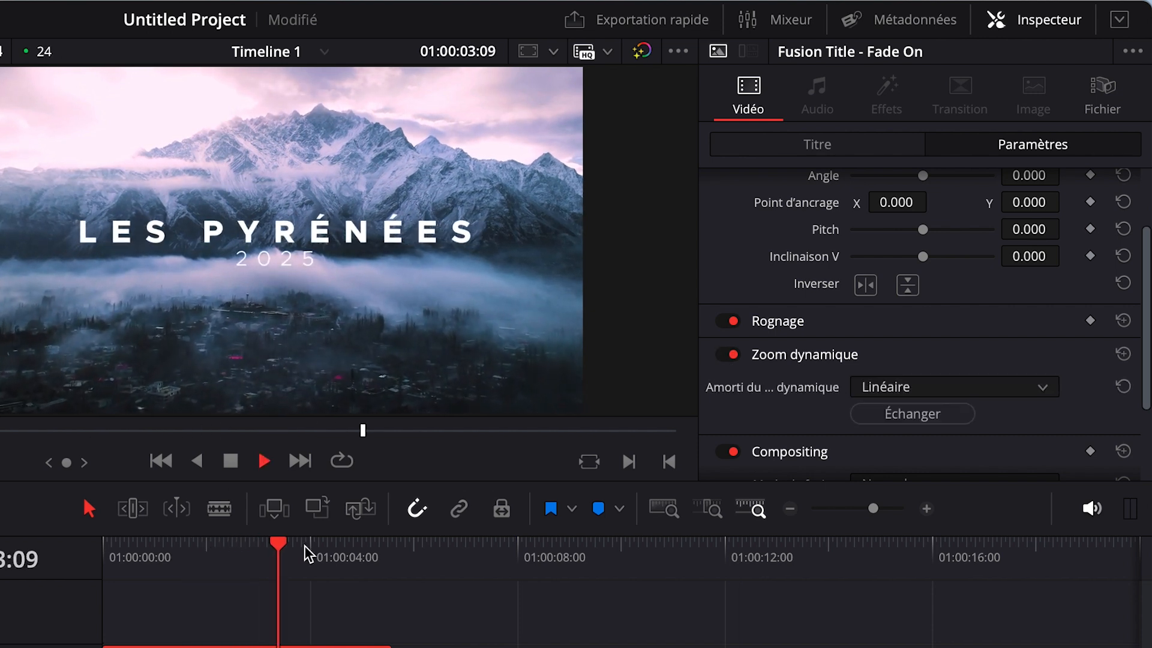
{"action": "key", "text": "space"}
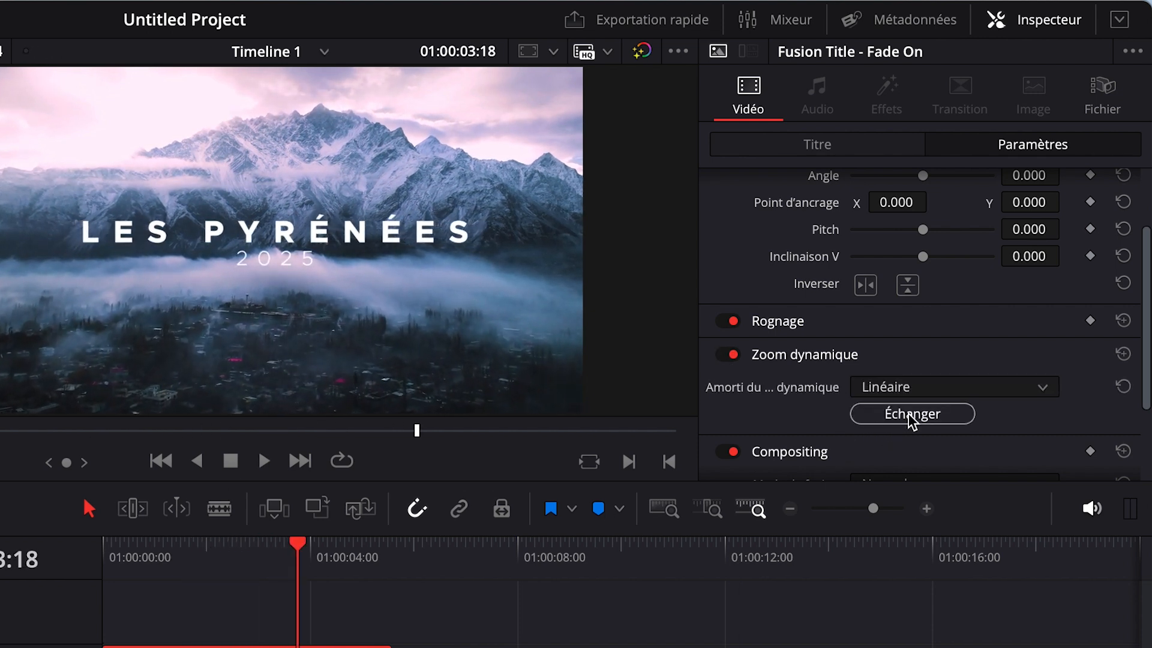
Step: Swap the title's dynamic zoom direction (Échanger) and play the timeline from the start
{"action": "left_click", "coordinate": [858, 414]}
{"action": "left_click_drag", "start_coordinate": [309, 548], "coordinate": [103, 551]}
{"action": "key", "text": "space"}
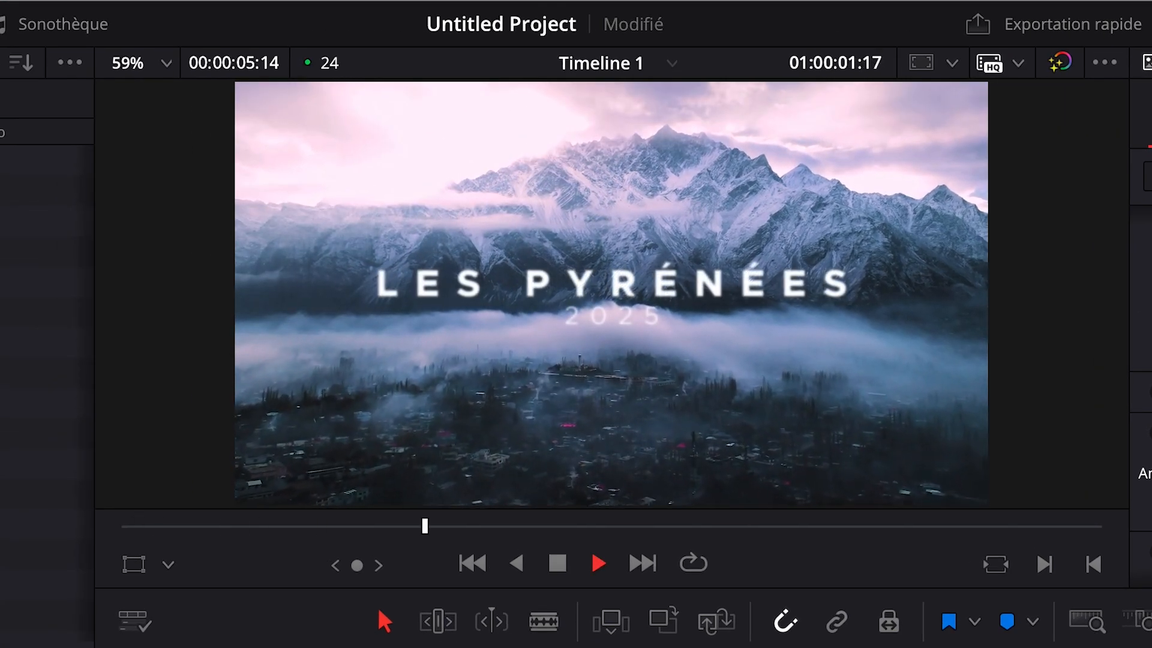